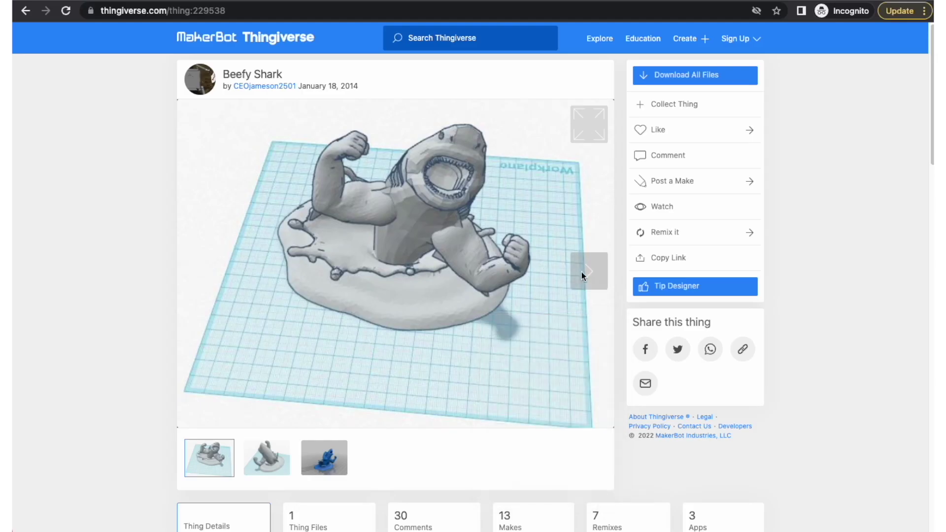
Select the third gallery thumbnail to display the blue shark render
{"action": "left_click", "coordinate": [320, 457]}
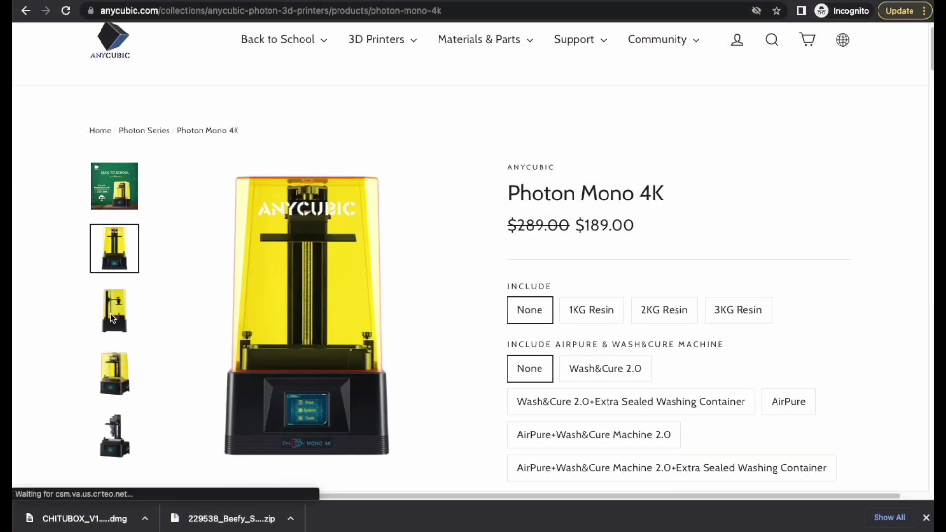
Step through the Photon Mono 4K photos to the model hanging from the build plate and zoom in
{"action": "left_click", "coordinate": [114, 323]}
{"action": "left_click", "coordinate": [116, 374]}
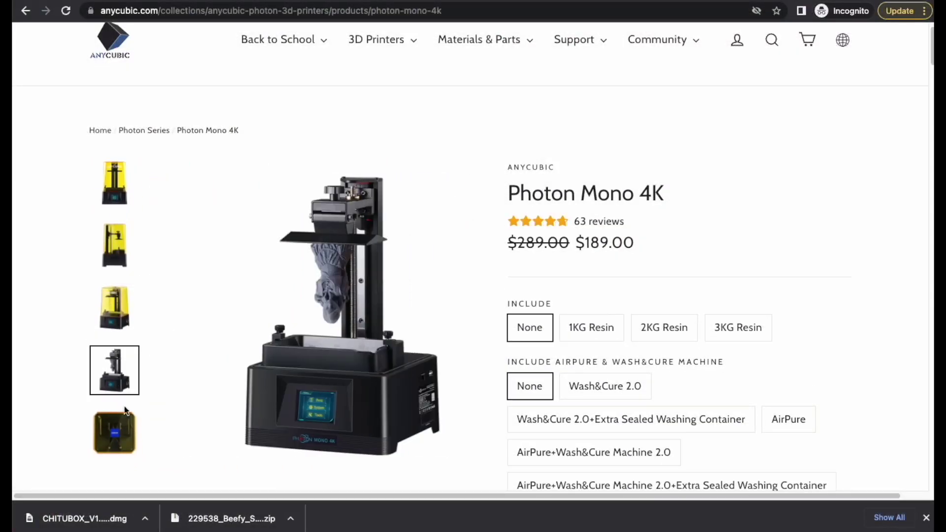
{"action": "left_click", "coordinate": [119, 424]}
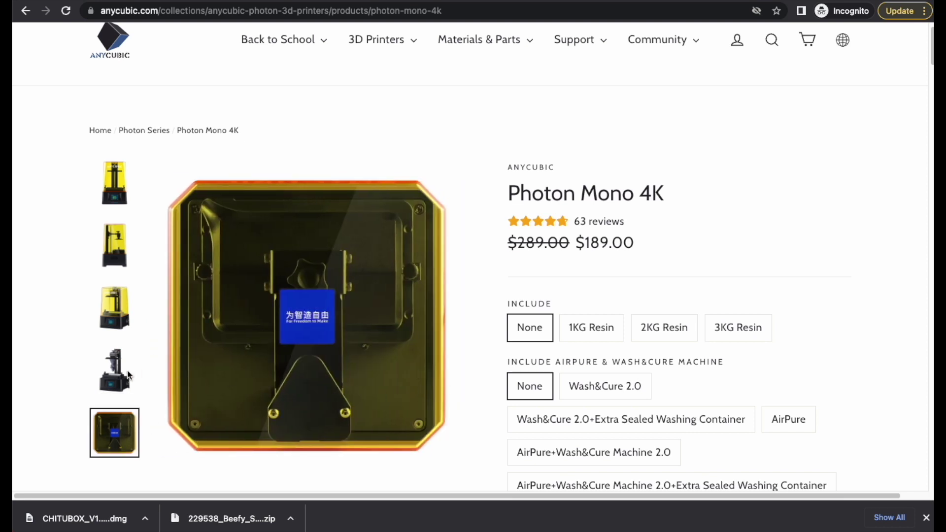
{"action": "left_click", "coordinate": [129, 374]}
{"action": "mouse_move", "coordinate": [291, 340]}
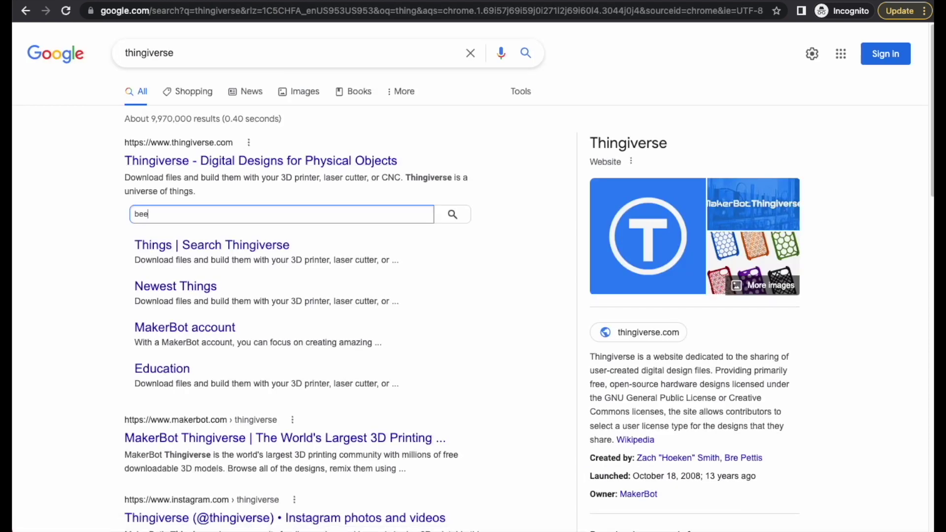
Find the Beefy Shark page on Thingiverse and download all its model files
{"action": "key", "text": "Return"}
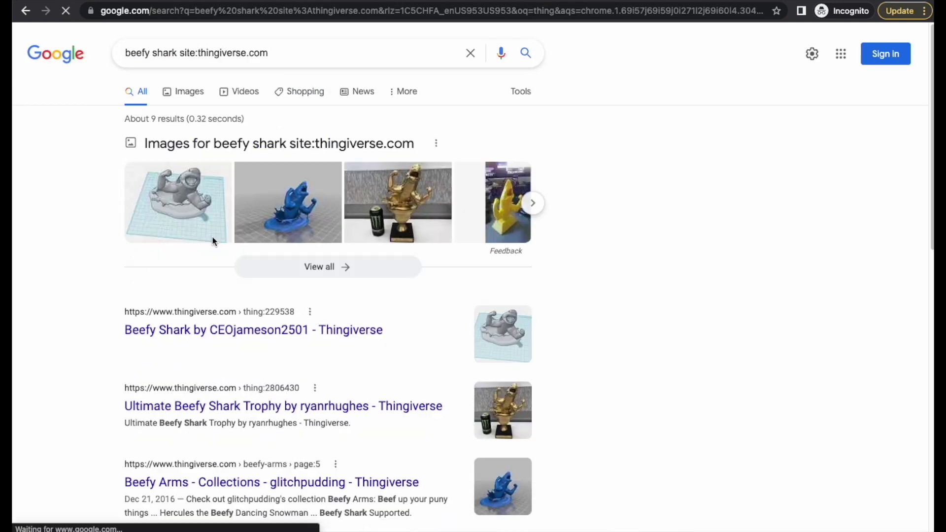
{"action": "left_click", "coordinate": [234, 336]}
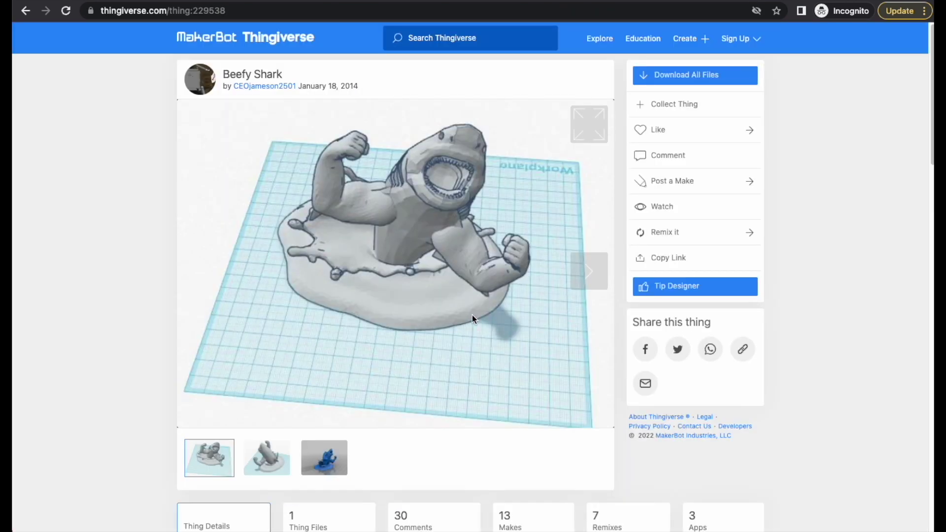
{"action": "left_click", "coordinate": [338, 459]}
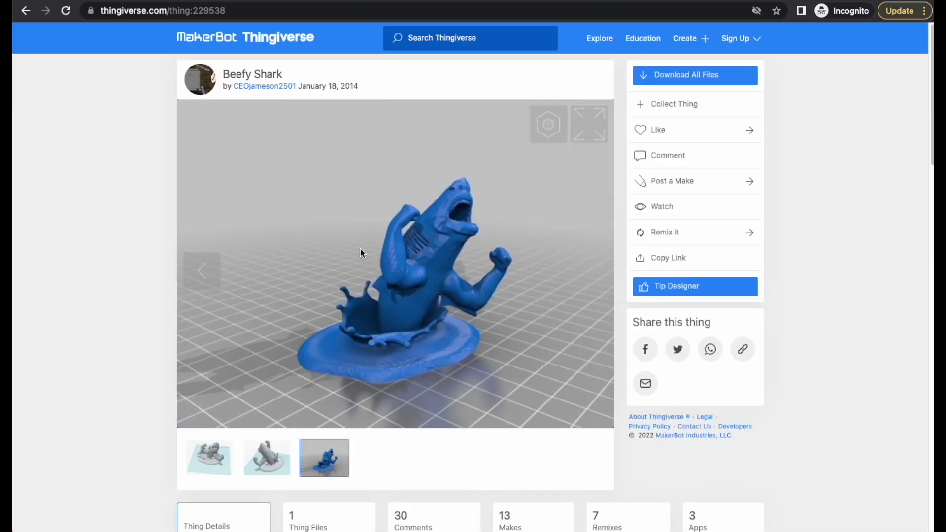
{"action": "left_click", "coordinate": [655, 75]}
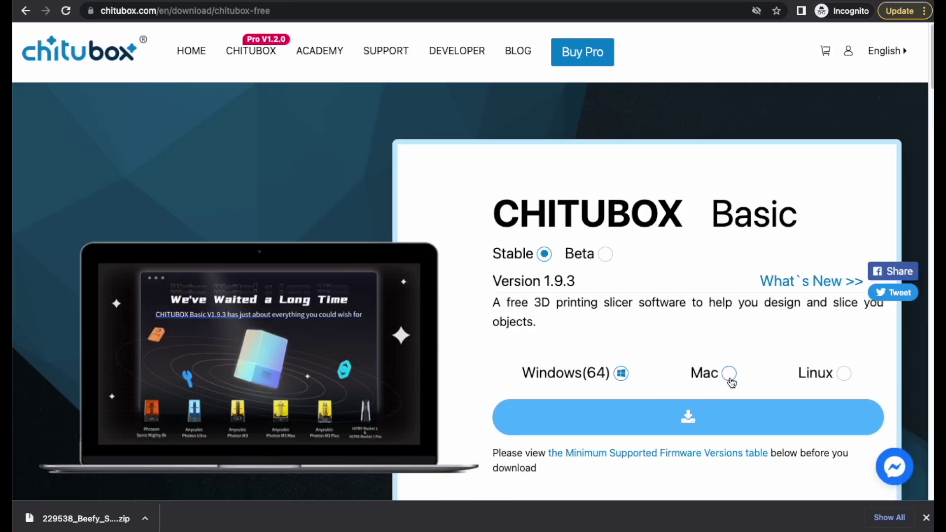
Download the Mac version of CHITUBOX Basic from chitubox.com
{"action": "left_click", "coordinate": [730, 374]}
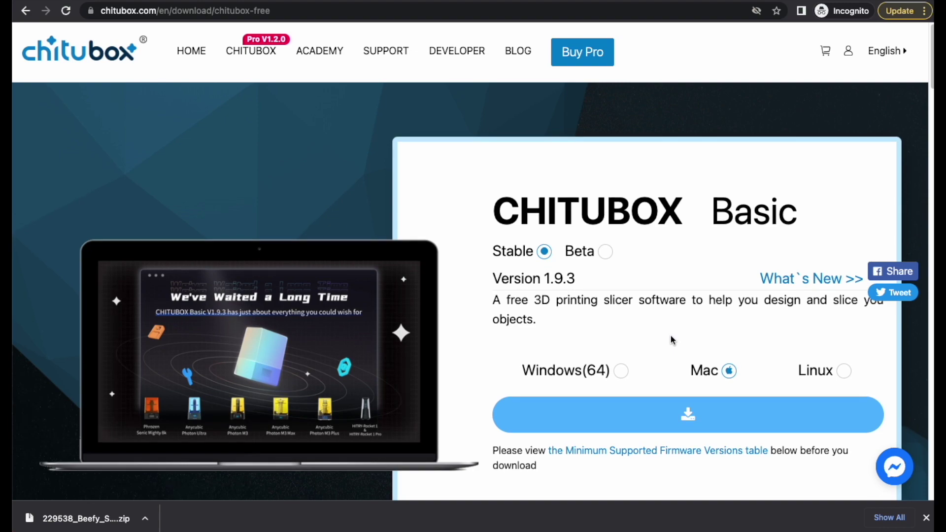
{"action": "scroll", "coordinate": [677, 365], "scroll_direction": "down", "scroll_amount": 1}
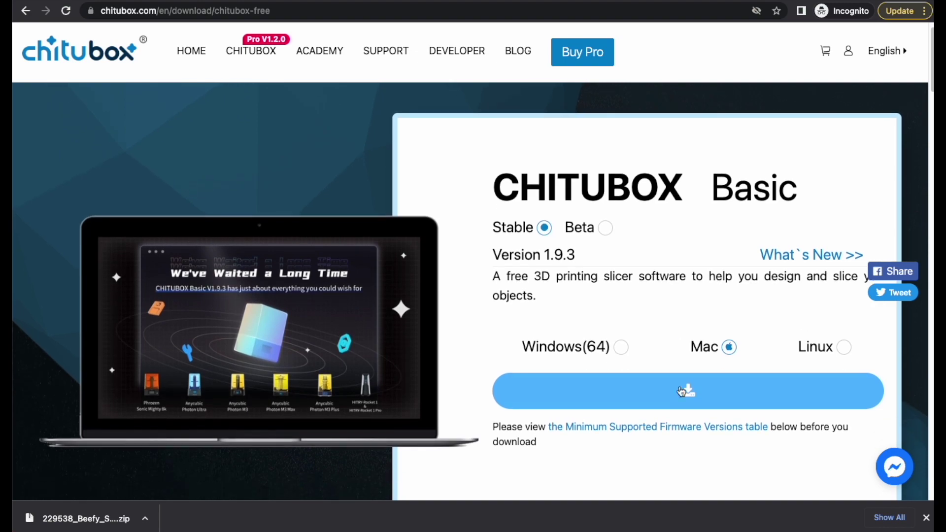
{"action": "left_click", "coordinate": [685, 391]}
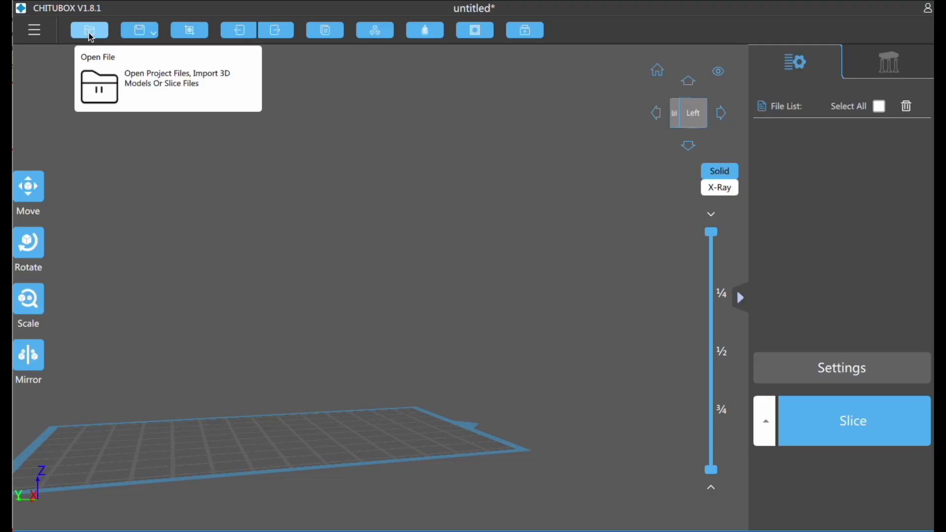
Load beefyshark-medium.stl onto the build plate and rotate the shark to a new orientation
{"action": "left_click", "coordinate": [91, 30]}
{"action": "double_click", "coordinate": [409, 107]}
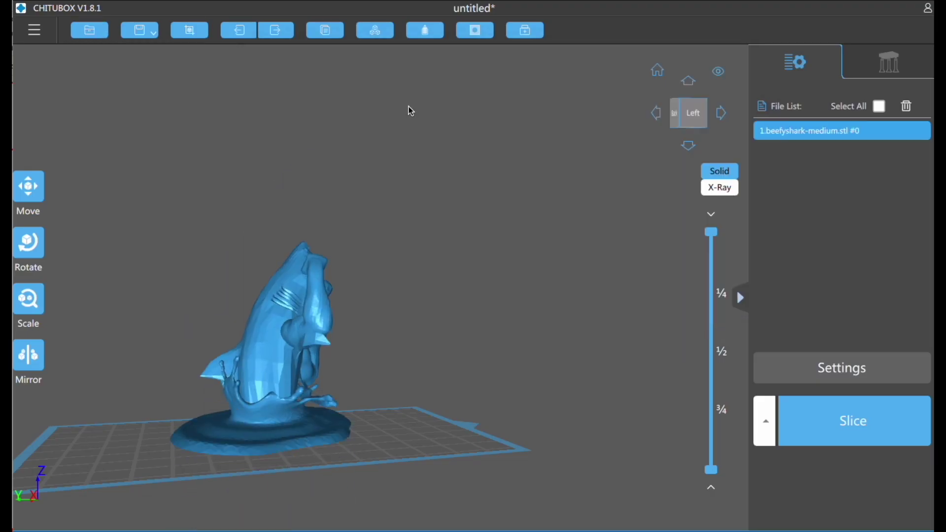
{"action": "left_click_drag", "start_coordinate": [407, 110], "coordinate": [470, 348]}
{"action": "left_click", "coordinate": [29, 239]}
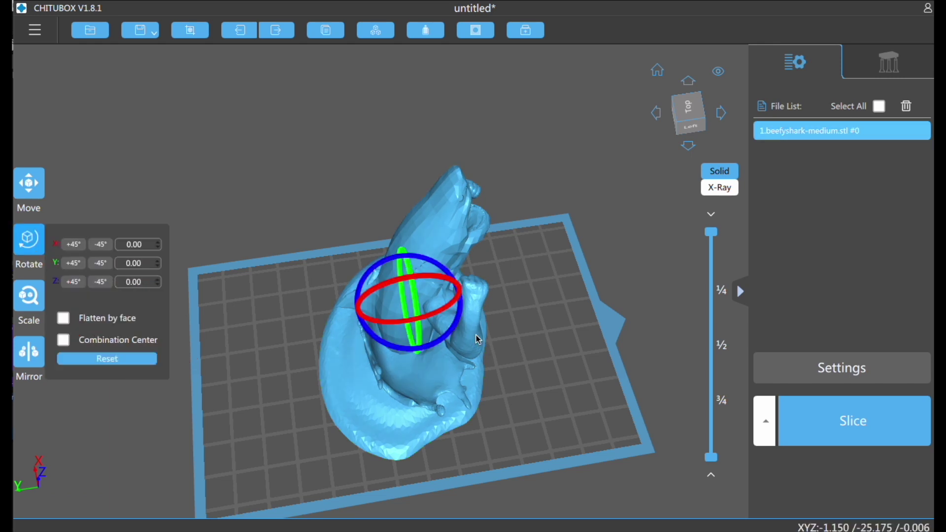
{"action": "left_click_drag", "start_coordinate": [458, 327], "coordinate": [383, 346]}
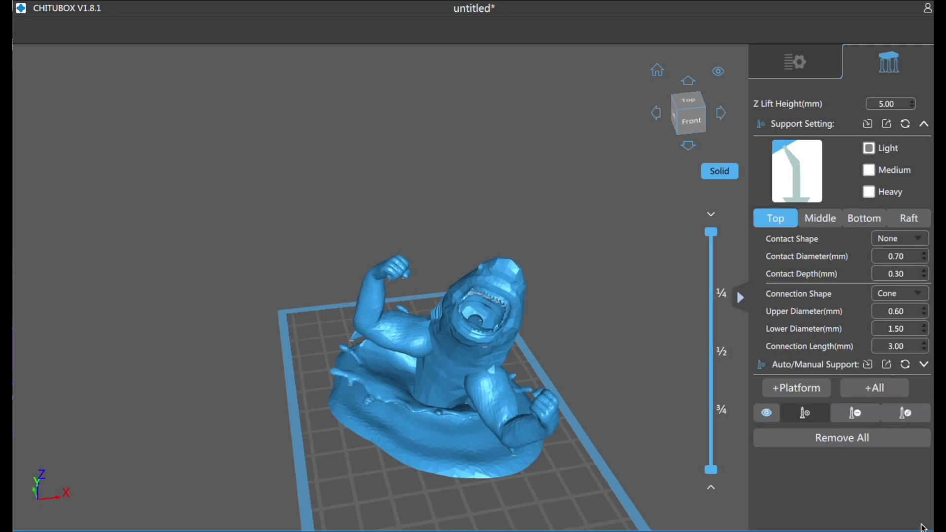
Add +Platform supports under the shark and orbit to a lower front-left angle to inspect them
{"action": "left_click", "coordinate": [787, 387]}
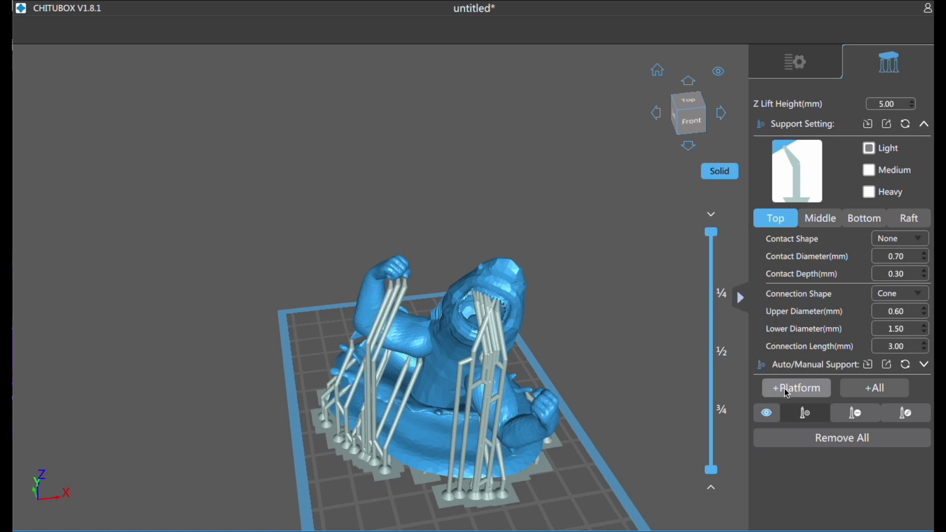
{"action": "mouse_move", "coordinate": [650, 394]}
{"action": "left_mouse_down"}
{"action": "mouse_move", "coordinate": [643, 387]}
{"action": "mouse_move", "coordinate": [661, 350]}
{"action": "mouse_move", "coordinate": [667, 383]}
{"action": "mouse_move", "coordinate": [691, 382]}
{"action": "mouse_move", "coordinate": [692, 340]}
{"action": "mouse_move", "coordinate": [668, 311]}
{"action": "mouse_move", "coordinate": [616, 344]}
{"action": "mouse_move", "coordinate": [601, 387]}
{"action": "mouse_move", "coordinate": [626, 409]}
{"action": "mouse_move", "coordinate": [669, 411]}
{"action": "mouse_move", "coordinate": [690, 390]}
{"action": "left_mouse_up"}
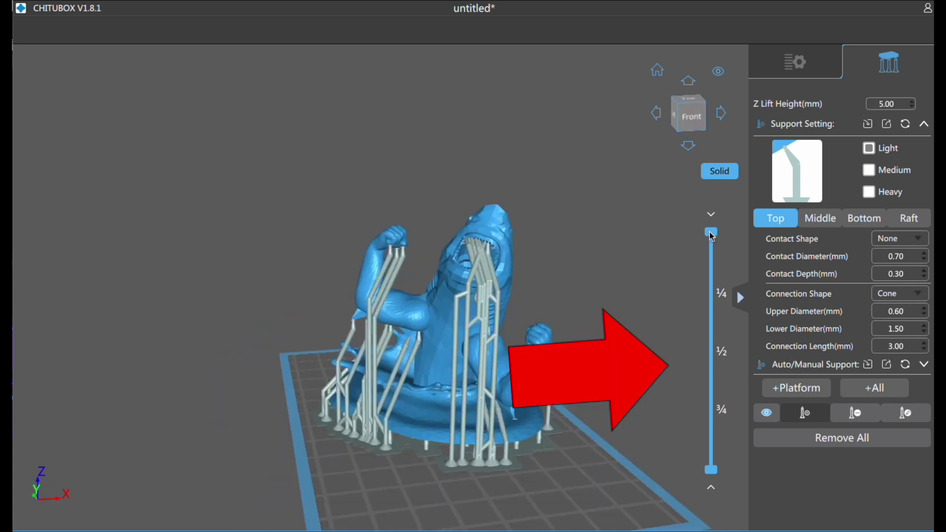
Scrub the layer preview through layers 267 and 256 to look for unsupported islands
{"action": "left_click_drag", "start_coordinate": [719, 451], "coordinate": [720, 445]}
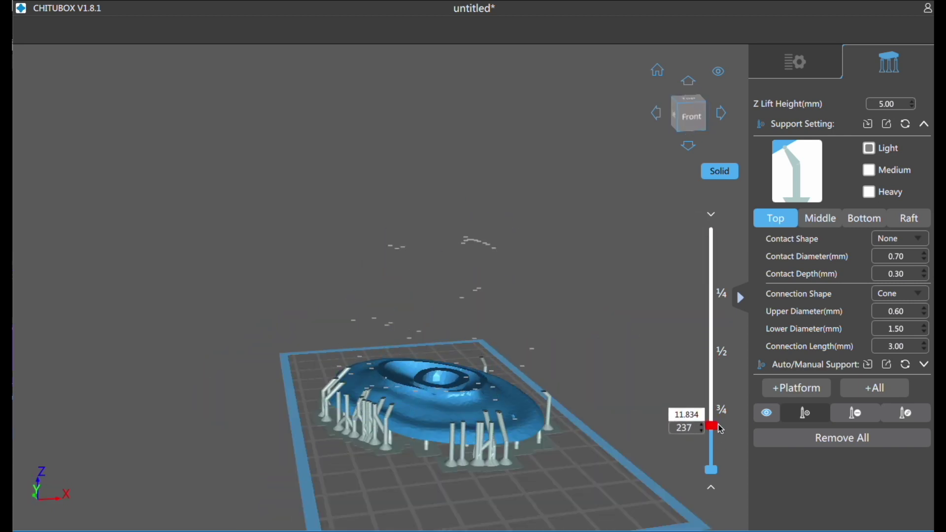
{"action": "left_click_drag", "start_coordinate": [720, 411], "coordinate": [714, 425]}
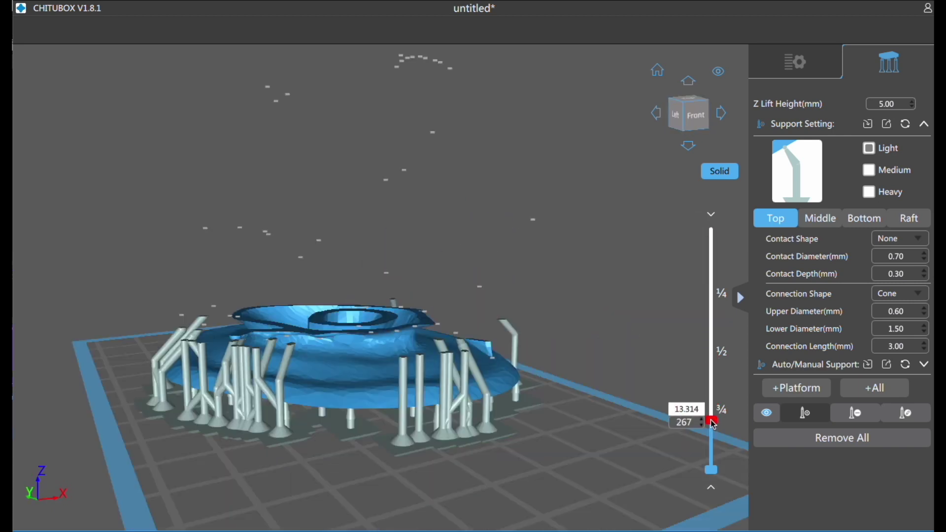
{"action": "scroll", "coordinate": [592, 433], "scroll_direction": "up", "scroll_amount": 6}
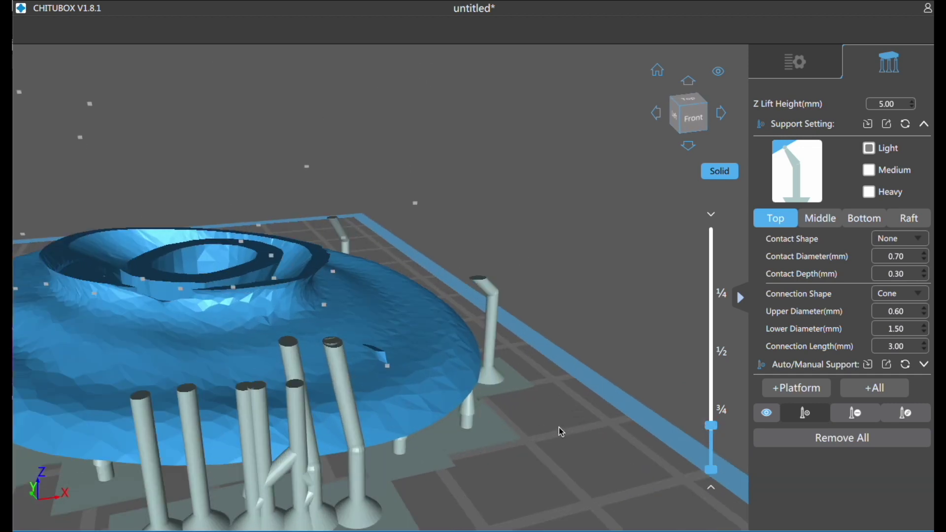
{"action": "scroll", "coordinate": [588, 421], "scroll_direction": "up", "scroll_amount": 4}
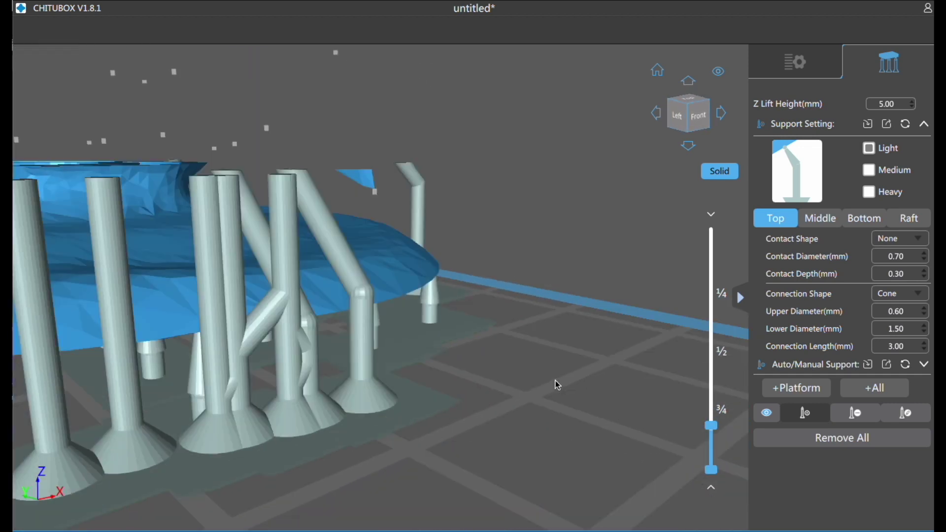
{"action": "scroll", "coordinate": [579, 423], "scroll_direction": "down", "scroll_amount": 1}
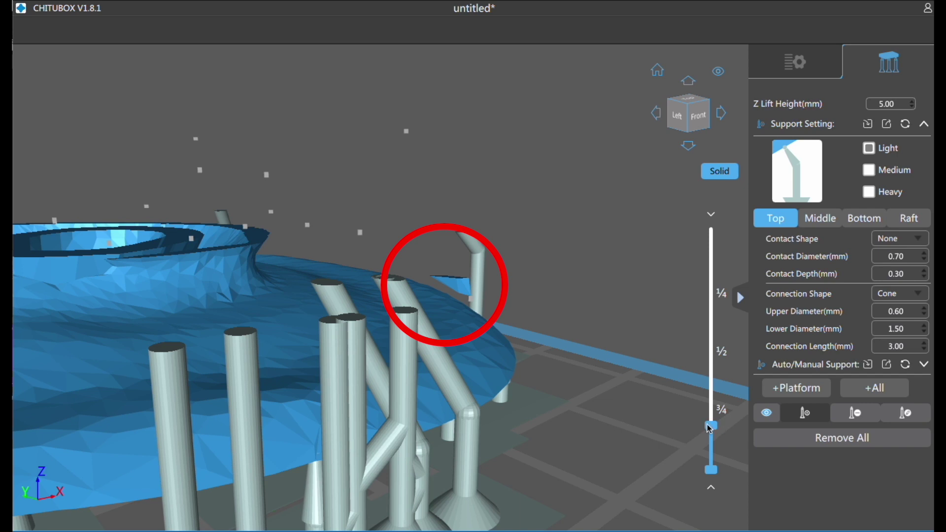
{"action": "mouse_move", "coordinate": [710, 428]}
{"action": "left_mouse_down"}
{"action": "mouse_move", "coordinate": [717, 411]}
{"action": "mouse_move", "coordinate": [716, 426]}
{"action": "left_mouse_up"}
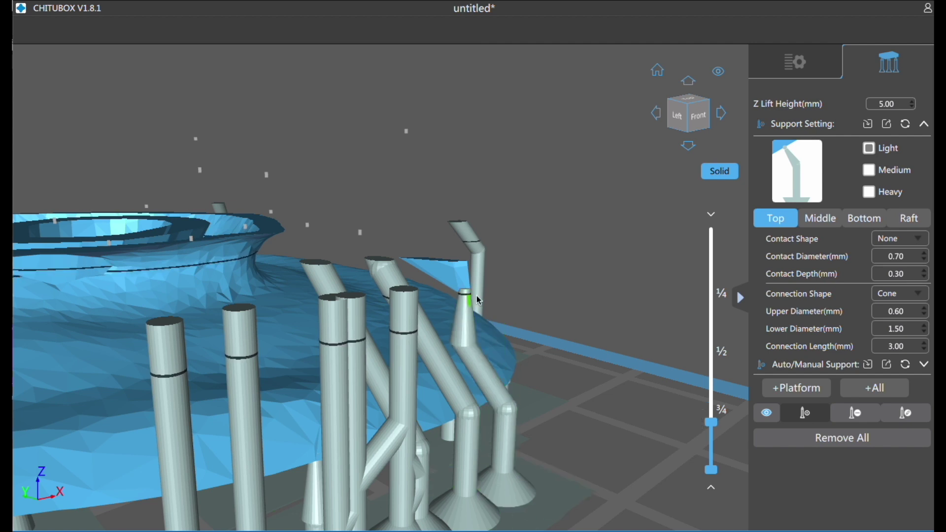
Orbit and zoom around the base rim to check the fully supported shark
{"action": "right_click_drag", "start_coordinate": [477, 295], "coordinate": [369, 366]}
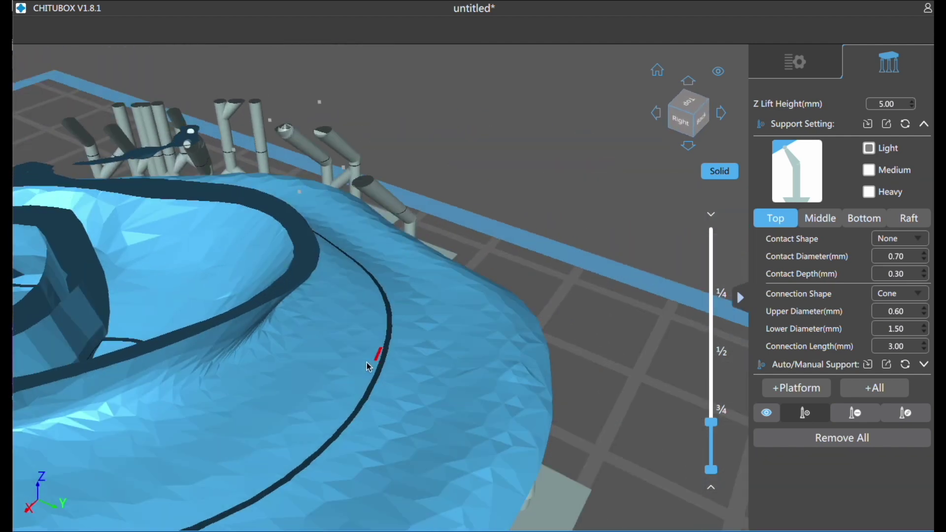
{"action": "scroll", "coordinate": [368, 366], "scroll_direction": "down", "scroll_amount": 10}
{"action": "right_click_drag", "start_coordinate": [587, 384], "coordinate": [622, 393]}
{"action": "scroll", "coordinate": [515, 382], "scroll_direction": "up", "scroll_amount": 5}
{"action": "scroll", "coordinate": [445, 367], "scroll_direction": "down", "scroll_amount": 3}
{"action": "right_click_drag", "start_coordinate": [689, 246], "coordinate": [482, 481]}
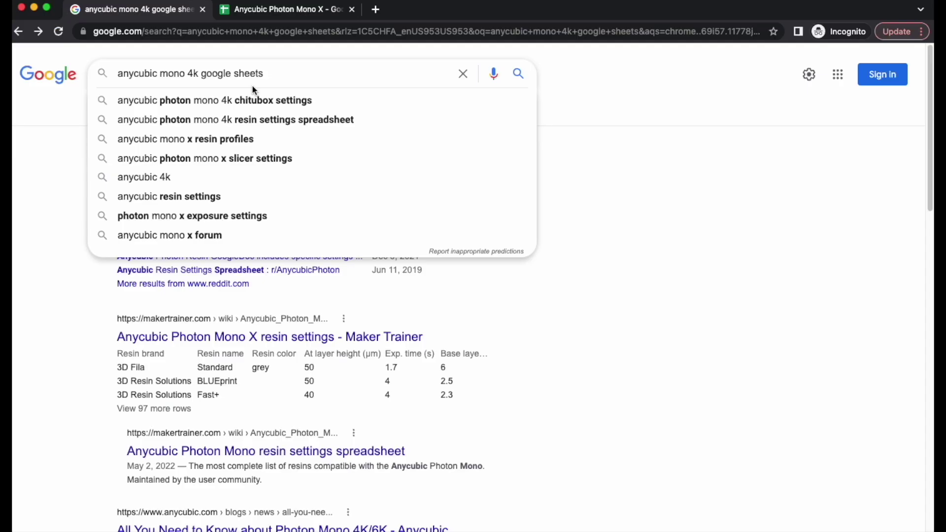
{"action": "key", "text": "BackSpace"}
{"action": "key", "text": "BackSpace"}
{"action": "key", "text": "BackSpace"}
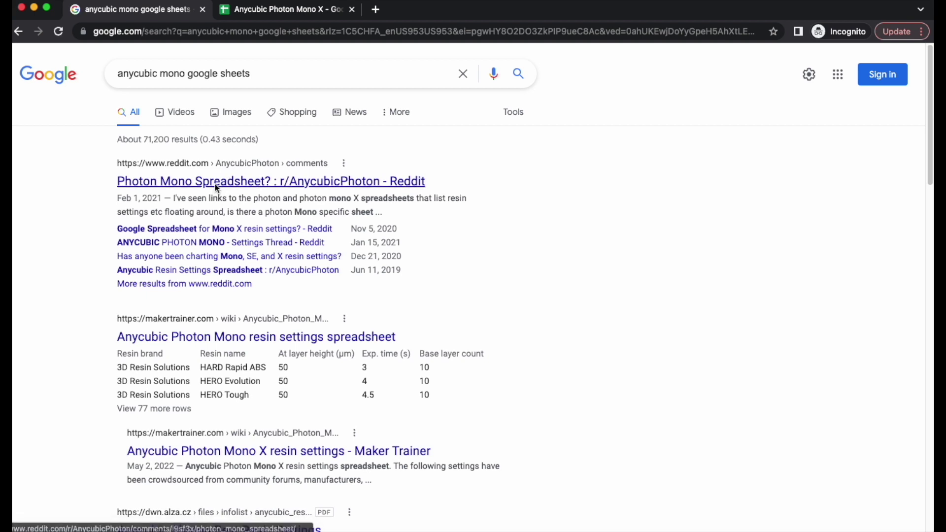
Open the r/AnycubicPhoton spreadsheet thread and follow its Mono X resin settings link
{"action": "left_click", "coordinate": [215, 184]}
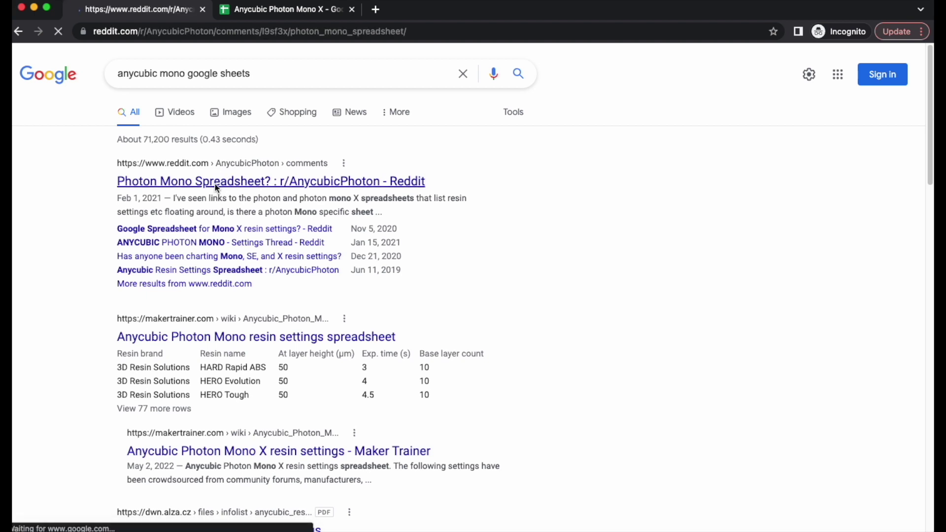
{"action": "scroll", "coordinate": [429, 329], "scroll_direction": "down", "scroll_amount": 5}
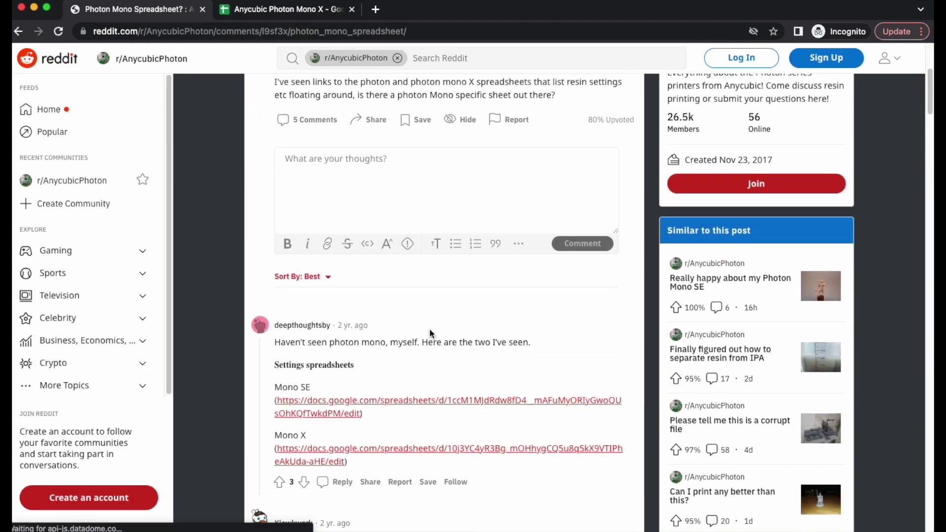
{"action": "scroll", "coordinate": [430, 334], "scroll_direction": "down", "scroll_amount": 3}
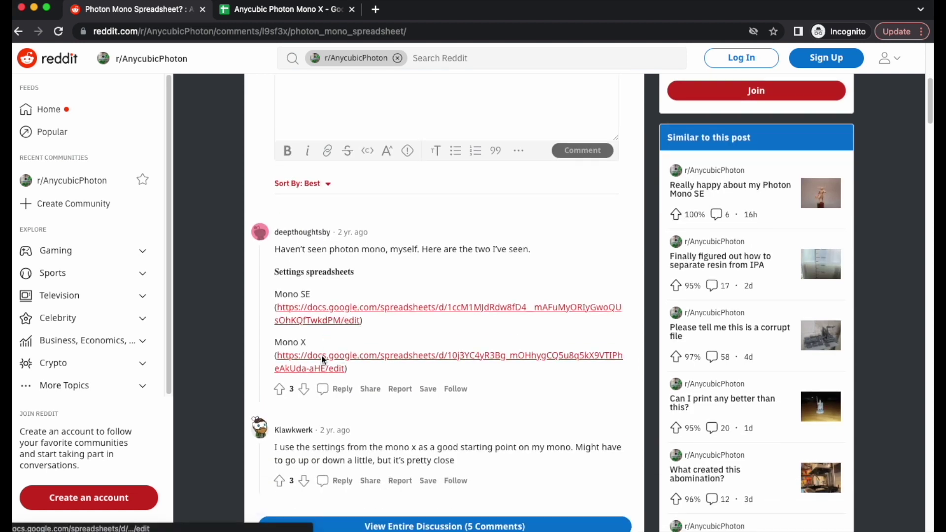
{"action": "left_click", "coordinate": [323, 360]}
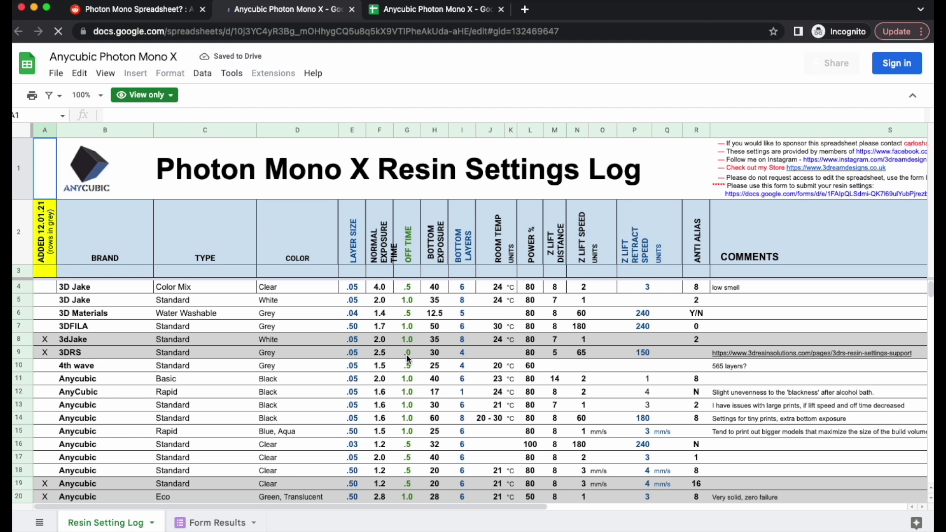
Scroll the Resin Settings Log down to the Anycubic resin entries
{"action": "scroll", "coordinate": [501, 345], "scroll_direction": "down", "scroll_amount": 9}
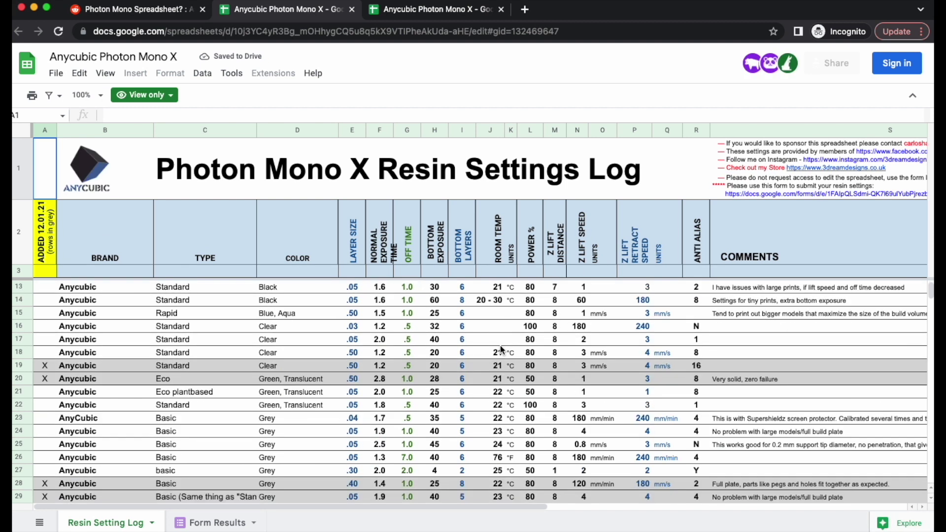